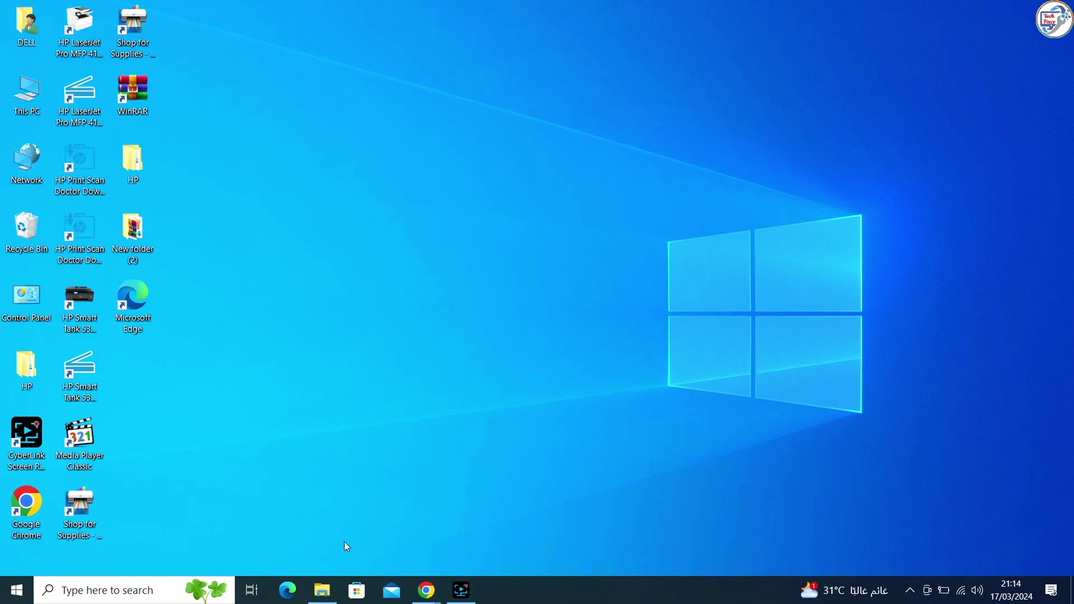
Search Microsoft Store for 'hp smart', maximize the window, and open the HP Smart page
{"action": "left_click", "coordinate": [357, 590]}
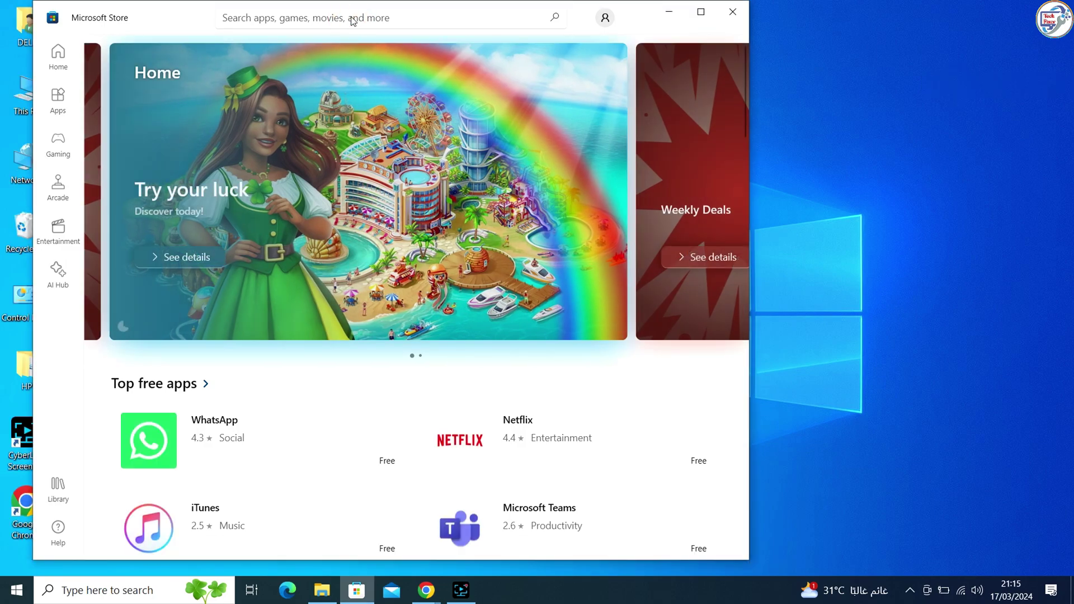
{"action": "type", "text": "hp sma"}
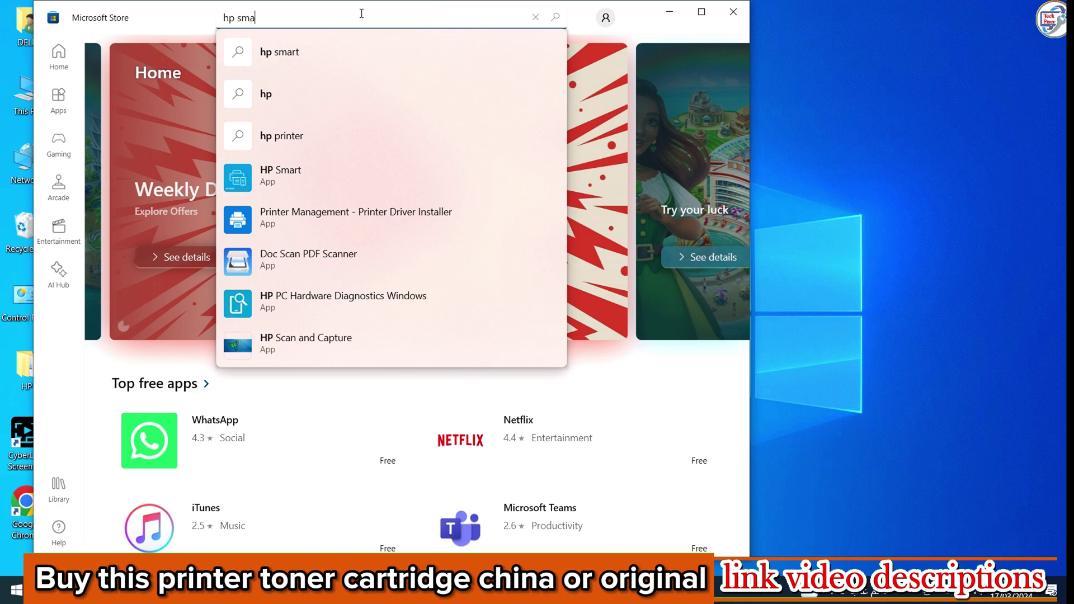
{"action": "type", "text": "rt"}
{"action": "key", "text": "Return"}
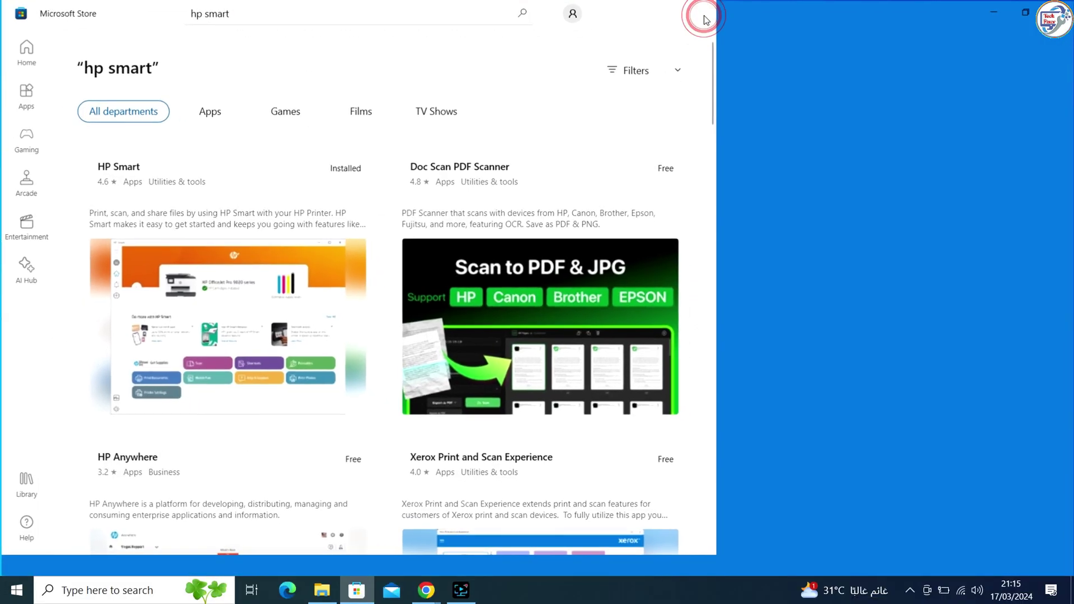
{"action": "left_click", "coordinate": [703, 16]}
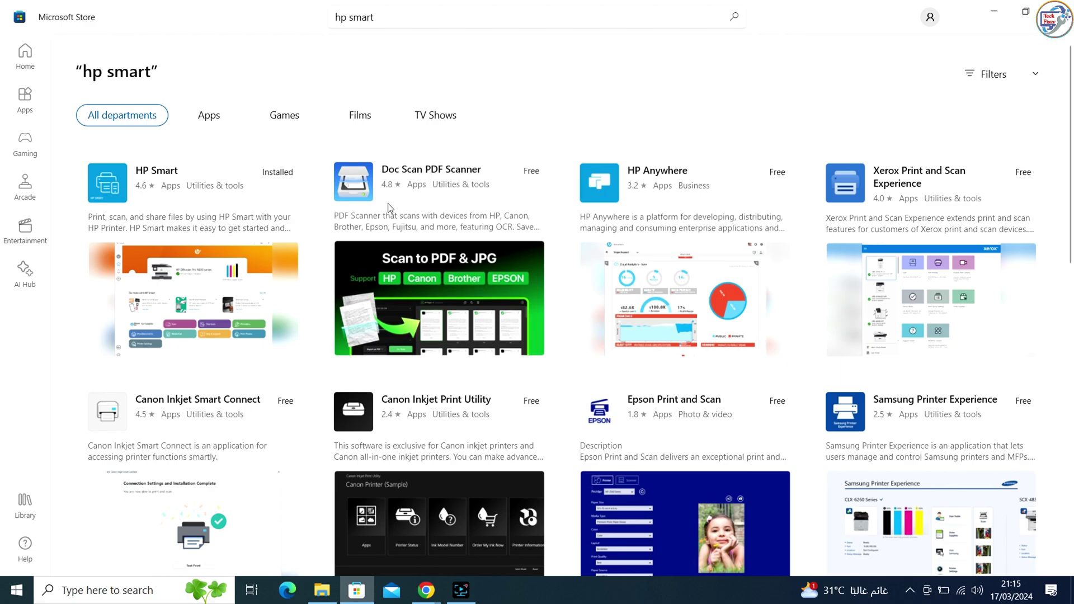
{"action": "left_click", "coordinate": [108, 178]}
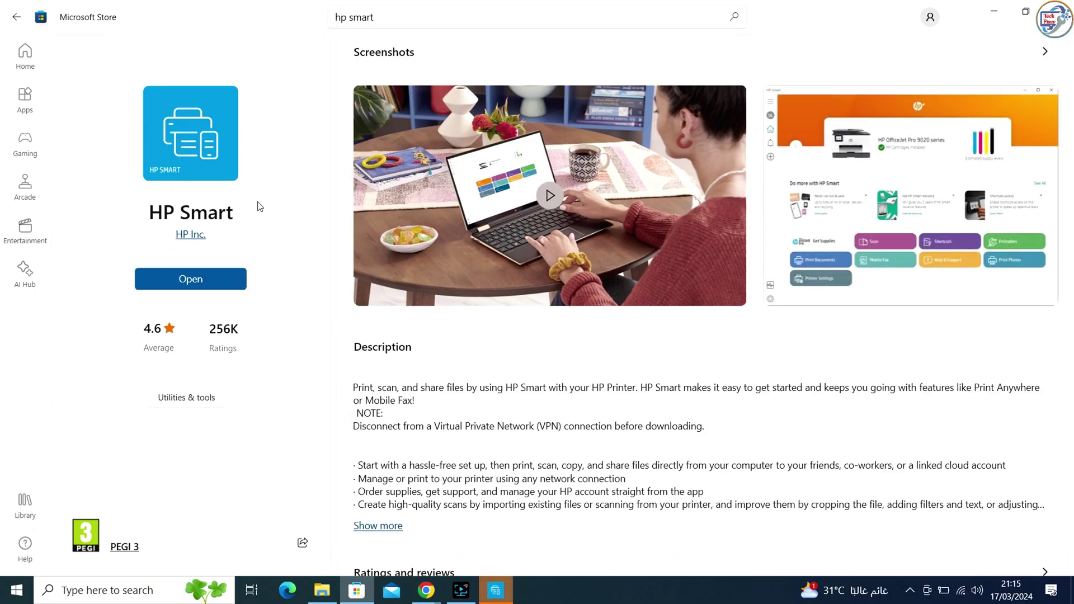
Launch HP Smart and start adding the HP Smart Tank 530 series printer
{"action": "left_click", "coordinate": [998, 12]}
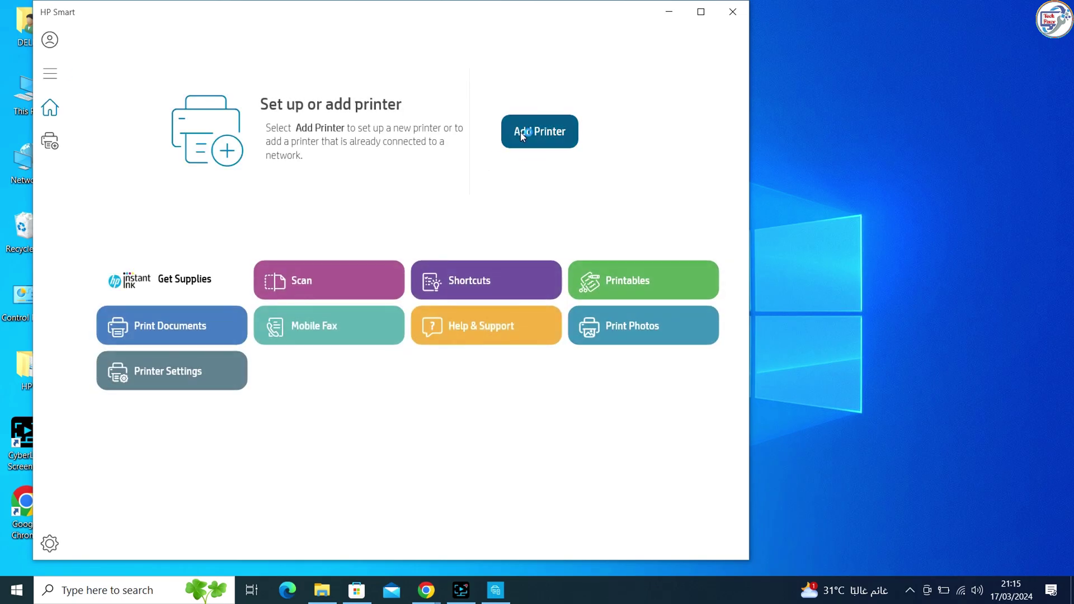
{"action": "left_click", "coordinate": [532, 132]}
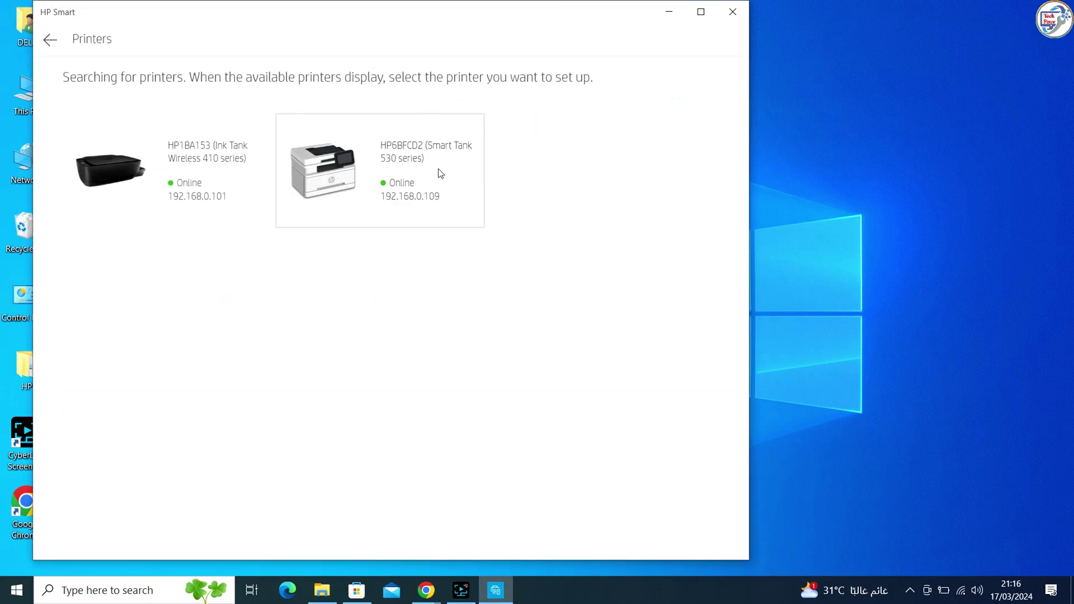
{"action": "left_click", "coordinate": [362, 158]}
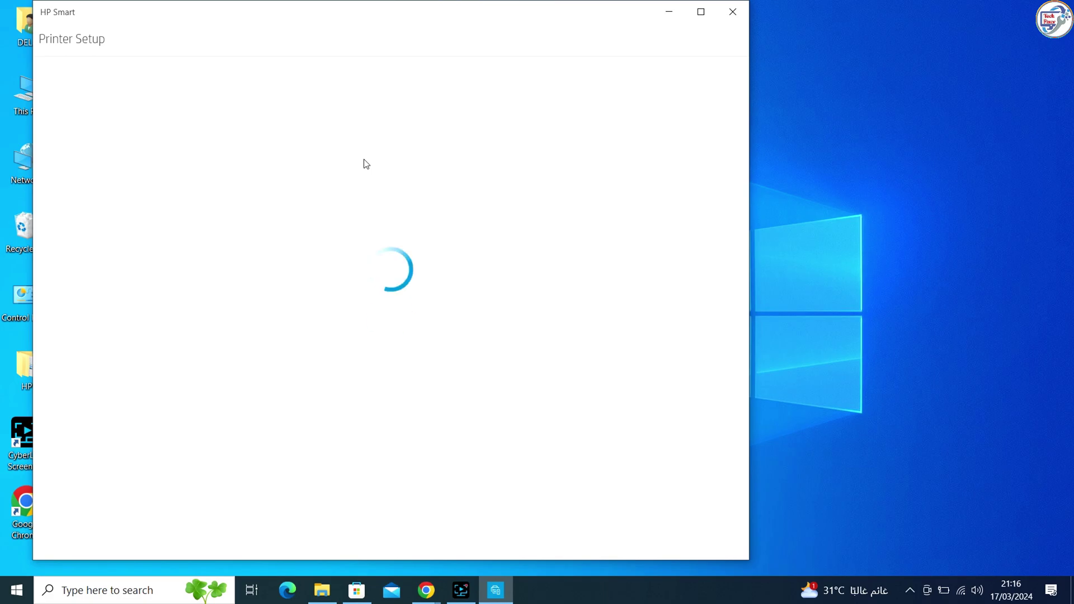
{"action": "left_click", "coordinate": [520, 141]}
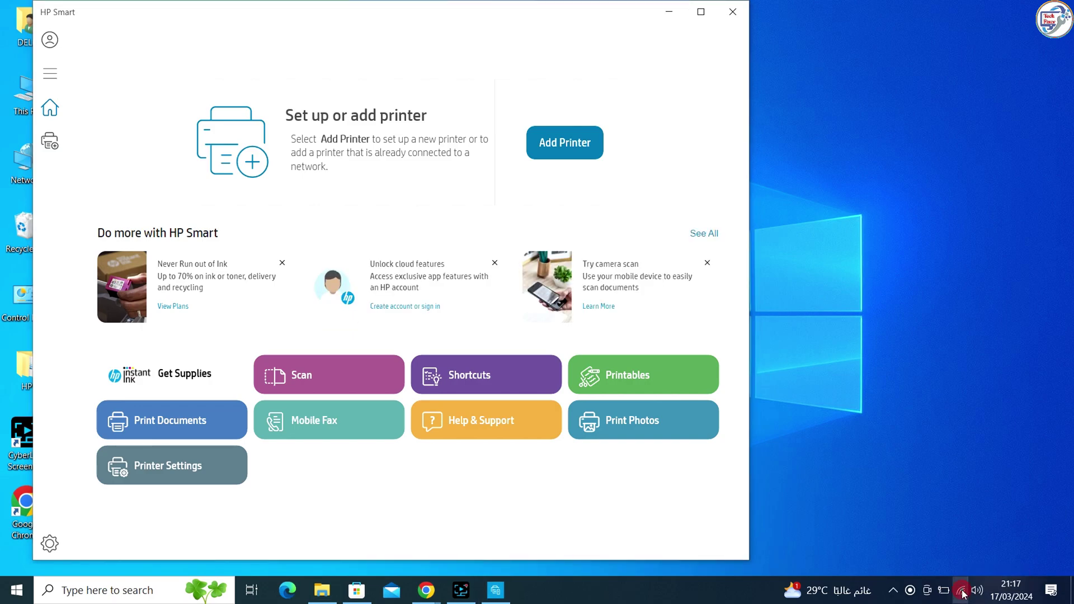
Connect the PC's Wi-Fi to the RST network from the system tray
{"action": "left_click", "coordinate": [962, 592]}
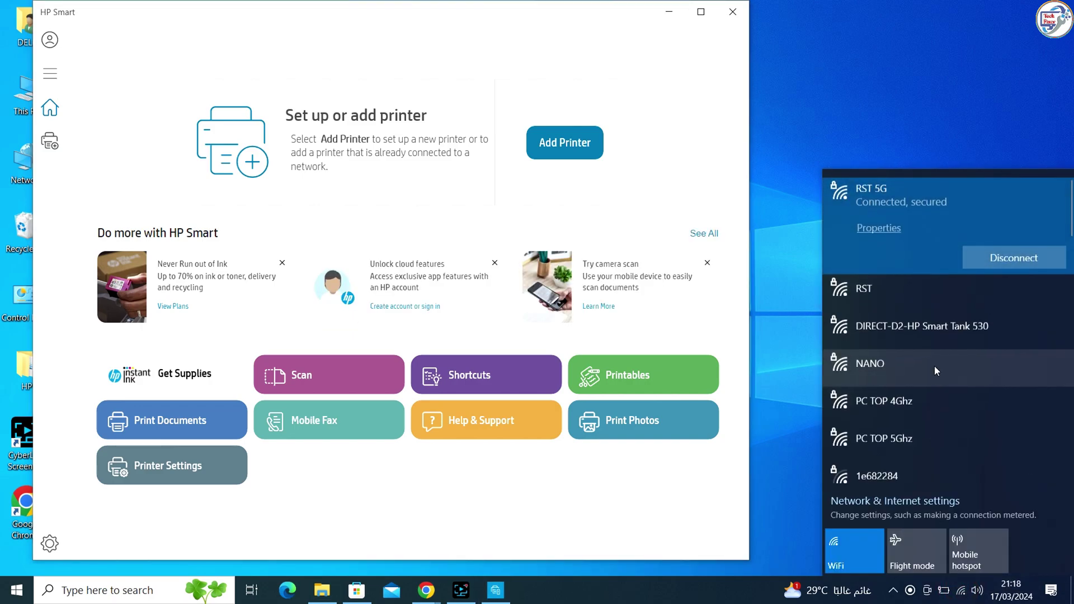
{"action": "left_click", "coordinate": [923, 282]}
{"action": "left_click", "coordinate": [980, 297]}
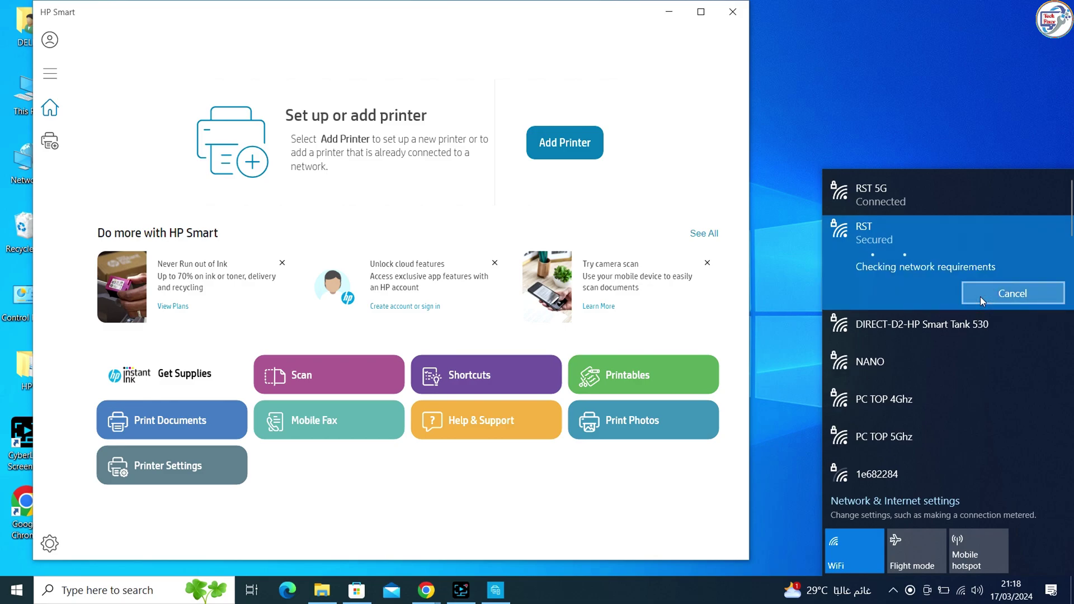